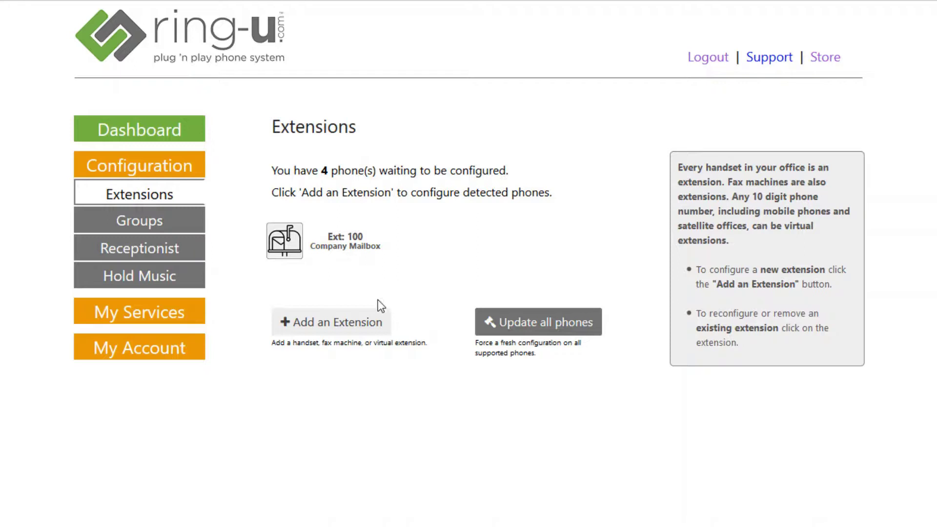
left_click(353, 329)
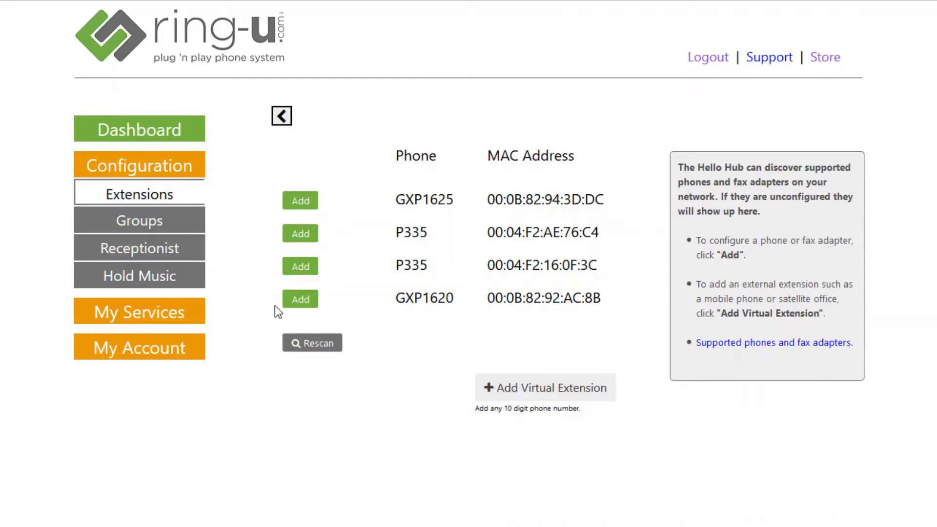
Add the GXP1620 desk phone as extension 110 for Ricky, with his e-mail address
left_click(300, 299)
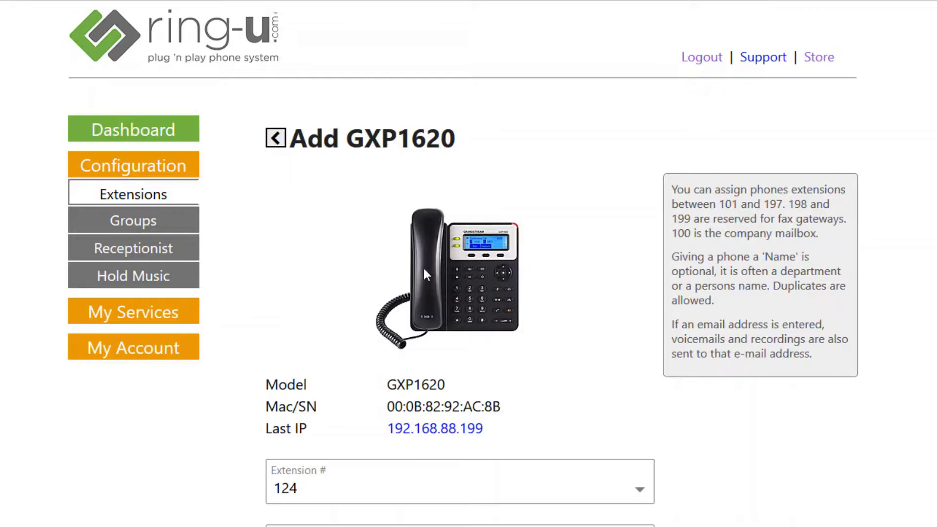
scroll(425, 292, "down", 3)
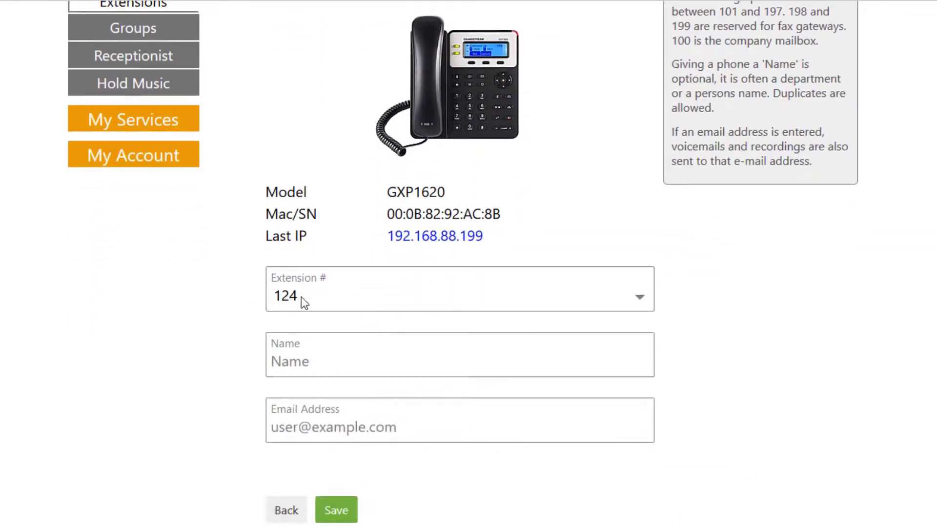
left_click(307, 295)
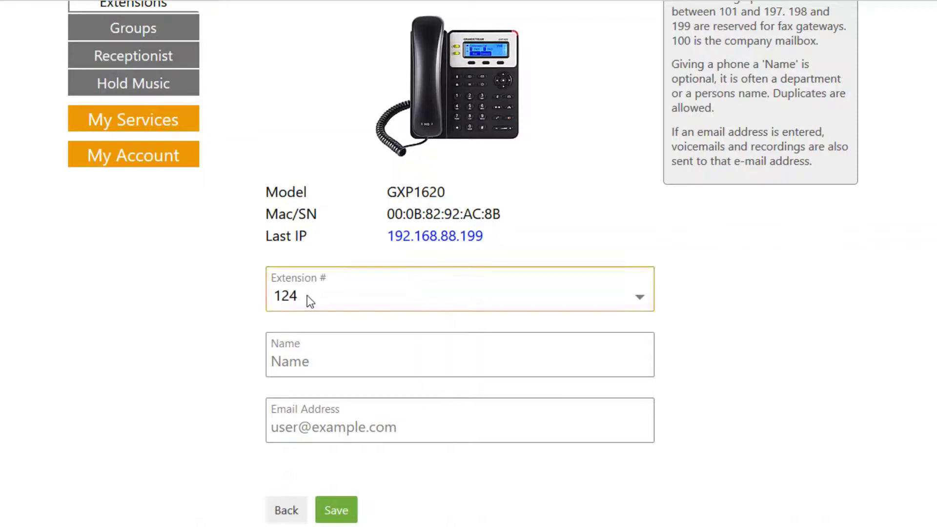
left_click(303, 191)
left_click(327, 356)
type("R")
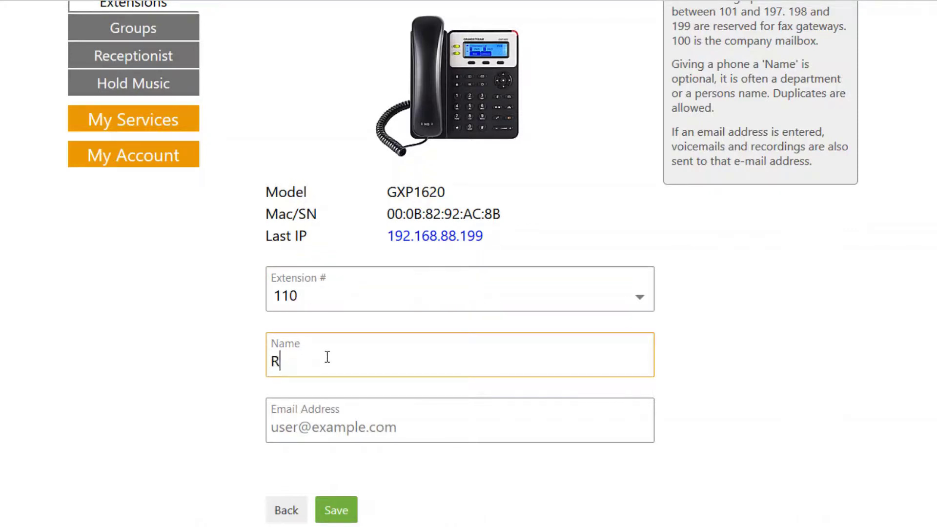
type("icky")
key("Tab")
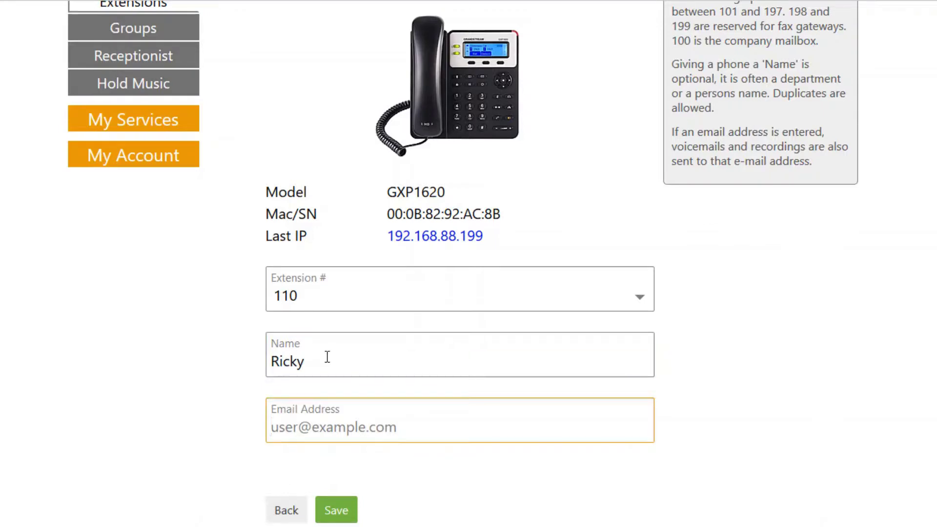
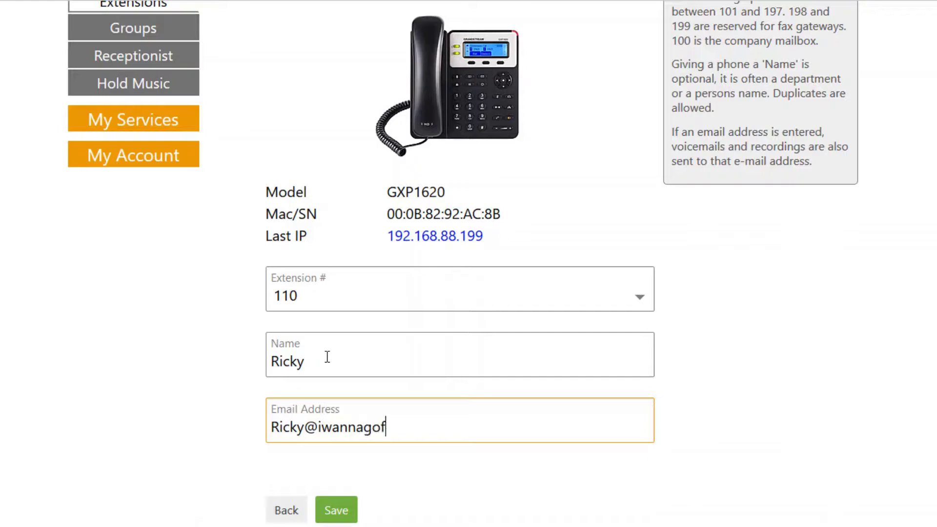
left_click(341, 511)
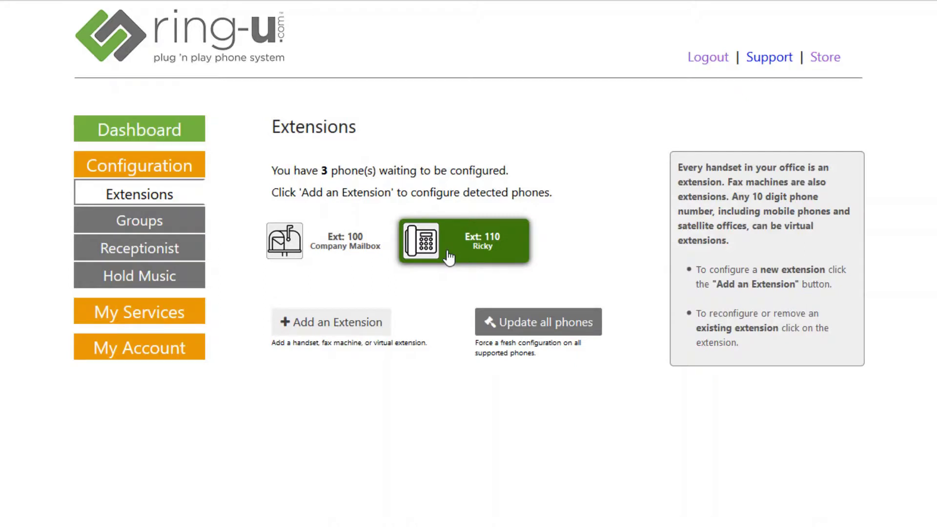
left_click(449, 253)
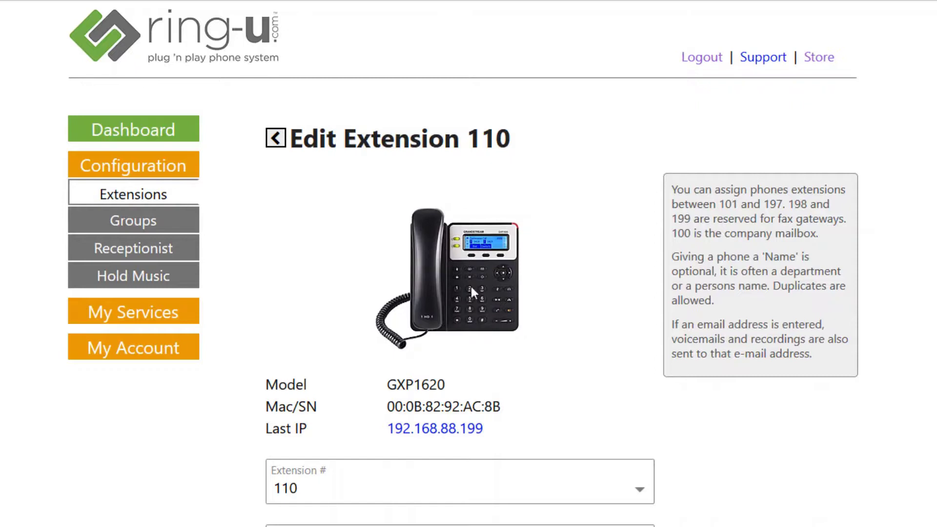
scroll(502, 310, "down", 1)
scroll(431, 300, "down", 2)
left_click(434, 292)
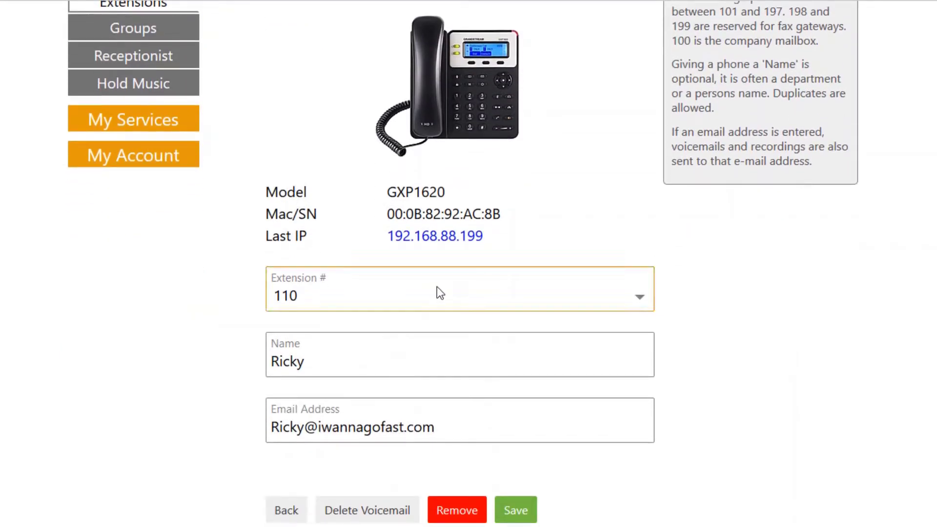
type("102")
left_click(522, 510)
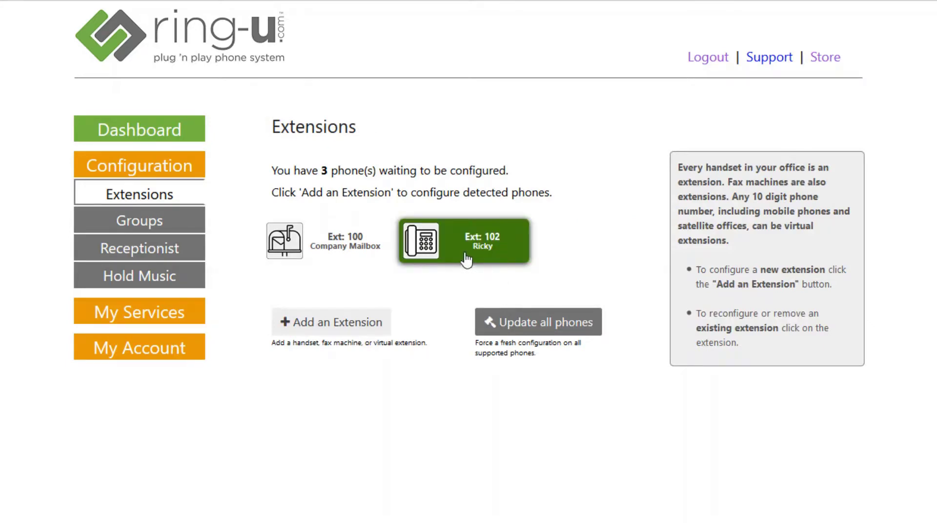
Start virtual extension 124 named Cal's Cell and begin entering its external number
left_click(349, 335)
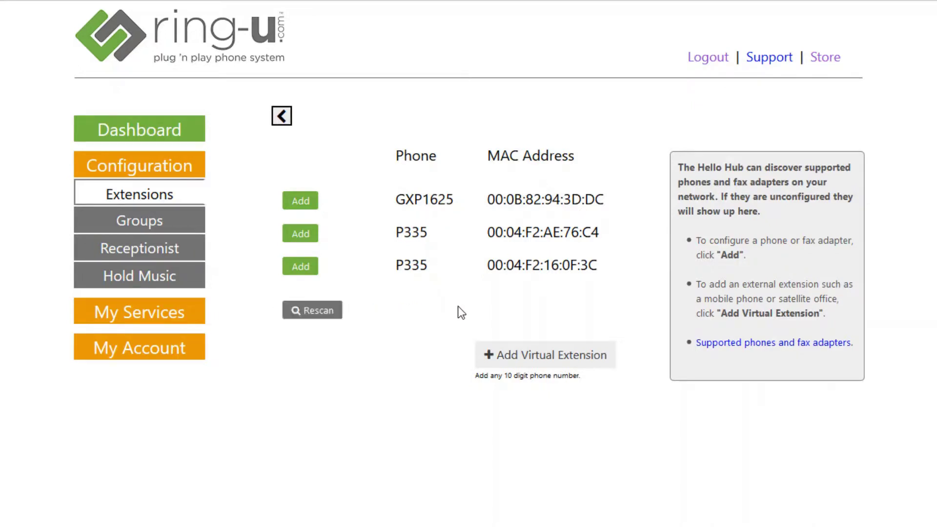
left_click(491, 366)
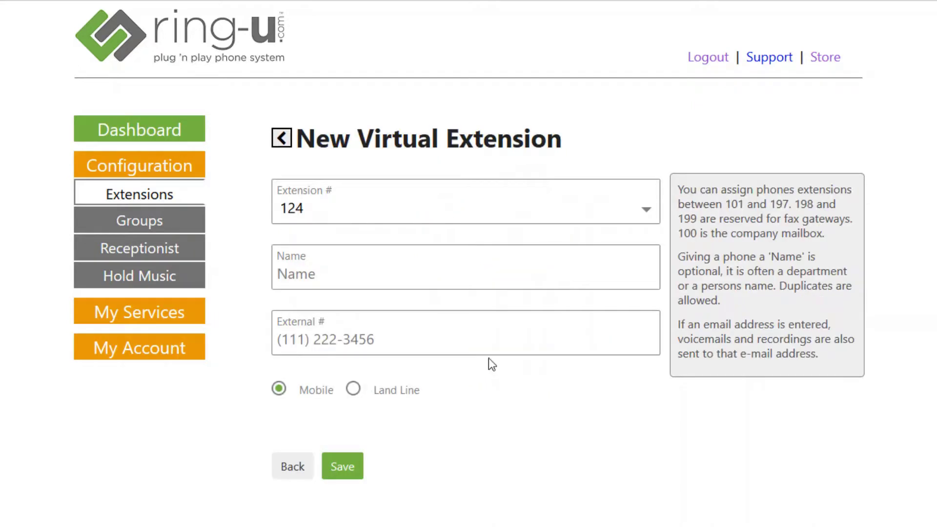
left_click(402, 266)
type("C")
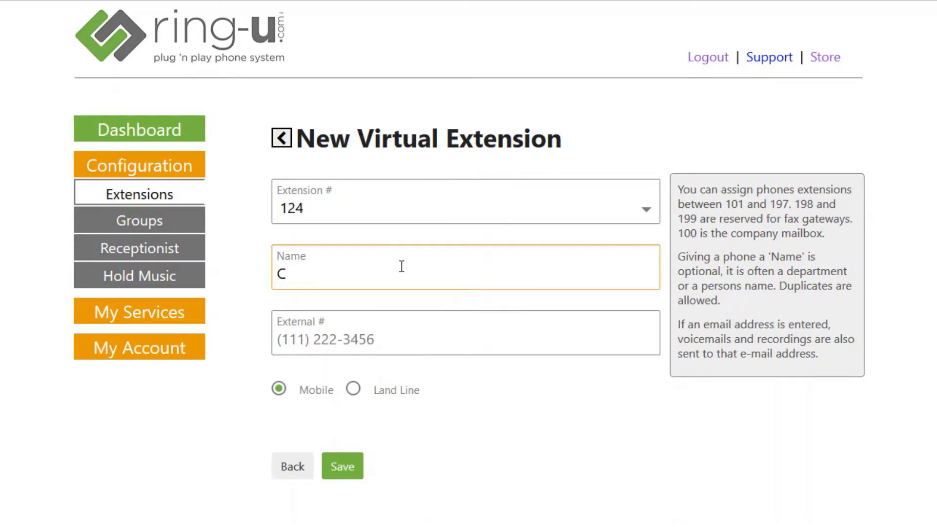
type("al's")
type(" Cell")
left_click(387, 339)
type("(")
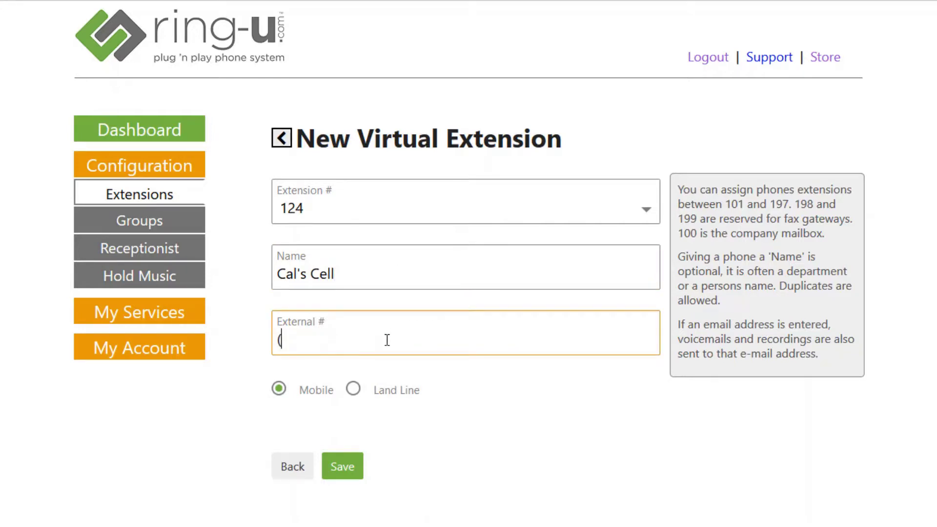
type("555)555")
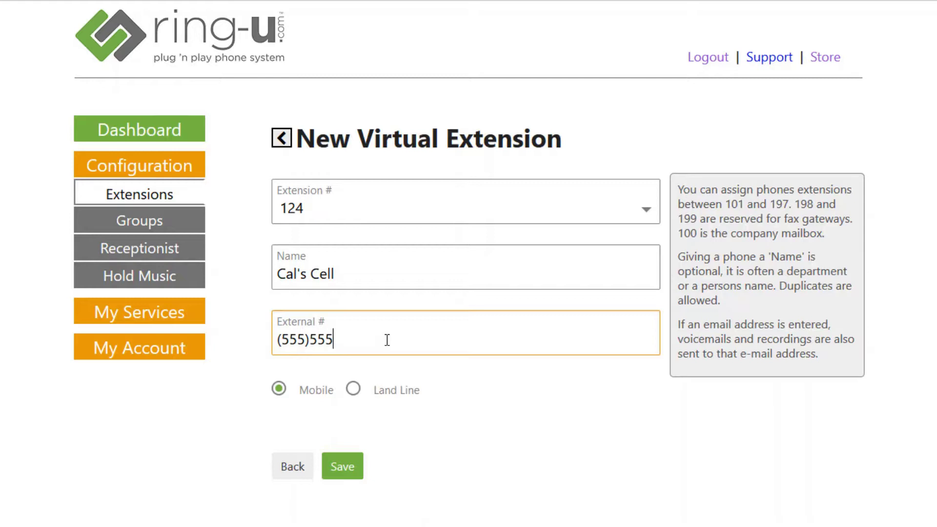
type("-5555")
Save virtual extension 124, Cal's Cell, then change its external number type to Land Line
left_click(351, 479)
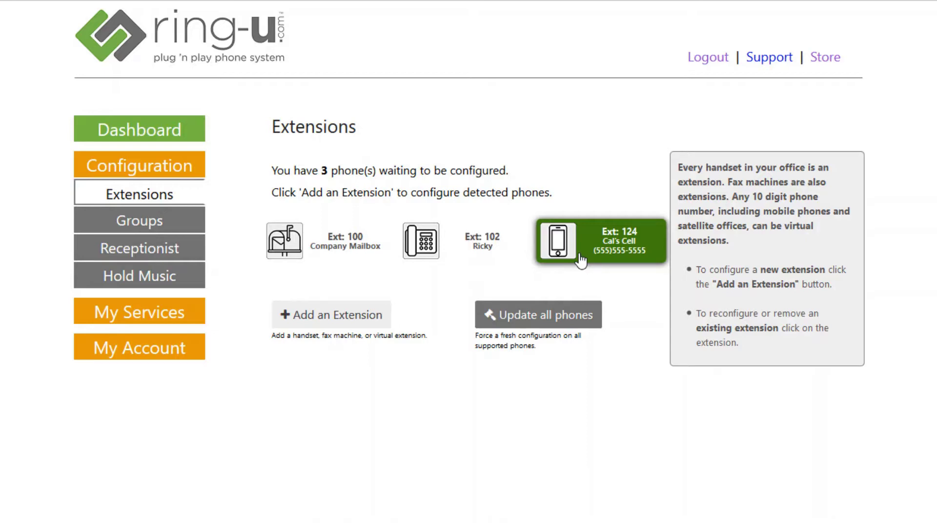
left_click(580, 261)
left_click(378, 399)
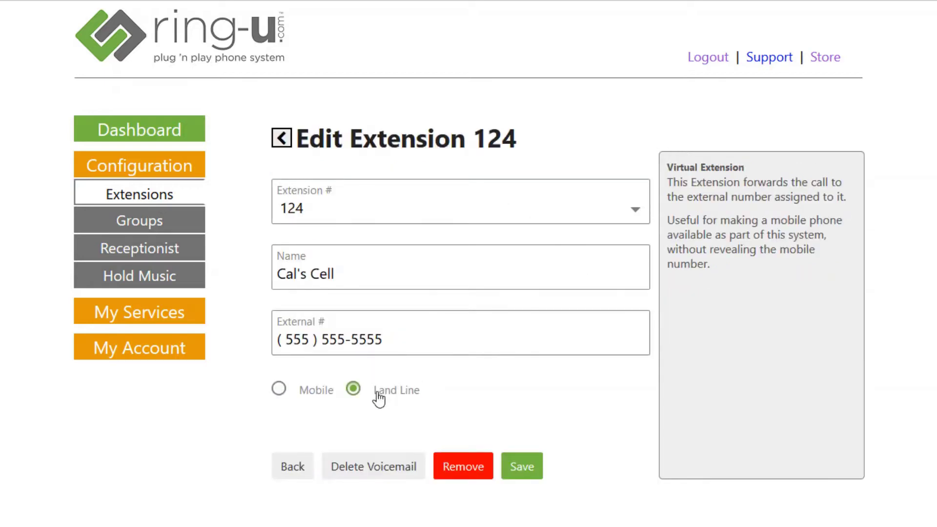
left_click(526, 472)
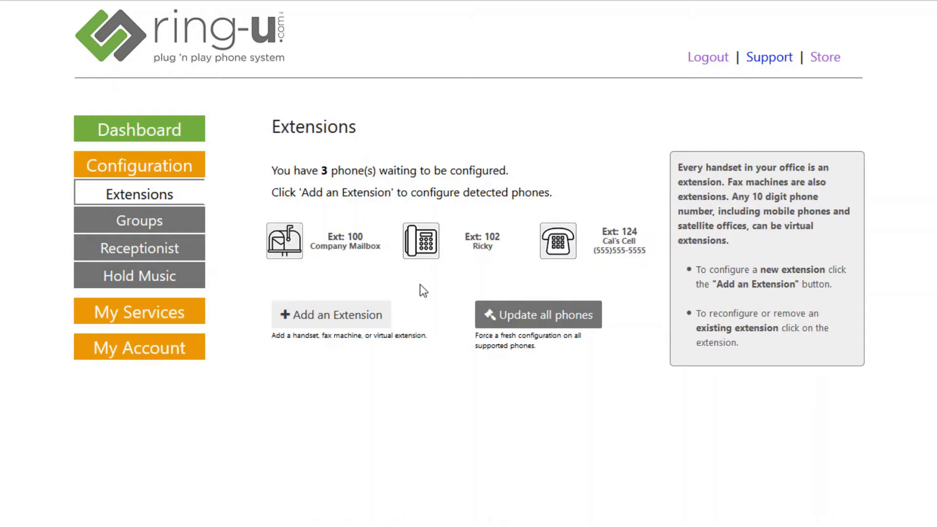
left_click(331, 262)
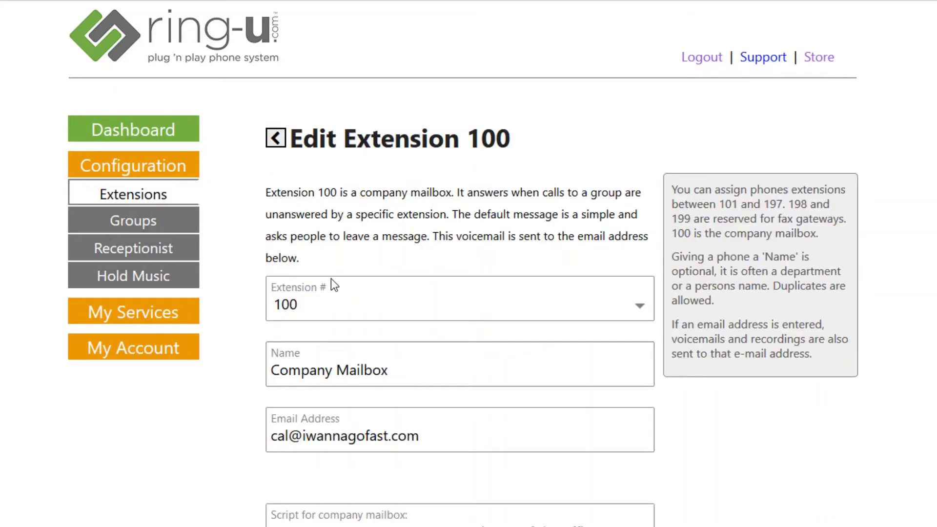
scroll(330, 281, "down", 1)
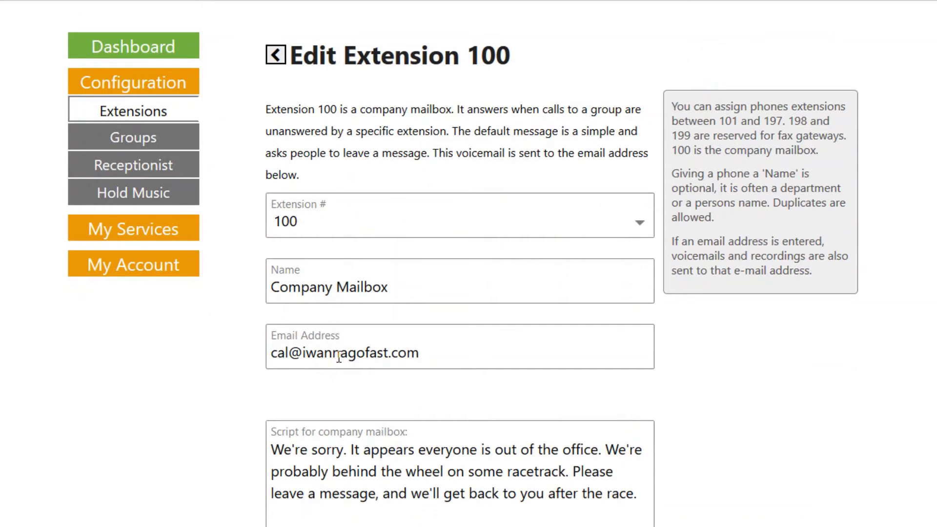
scroll(338, 356, "down", 2)
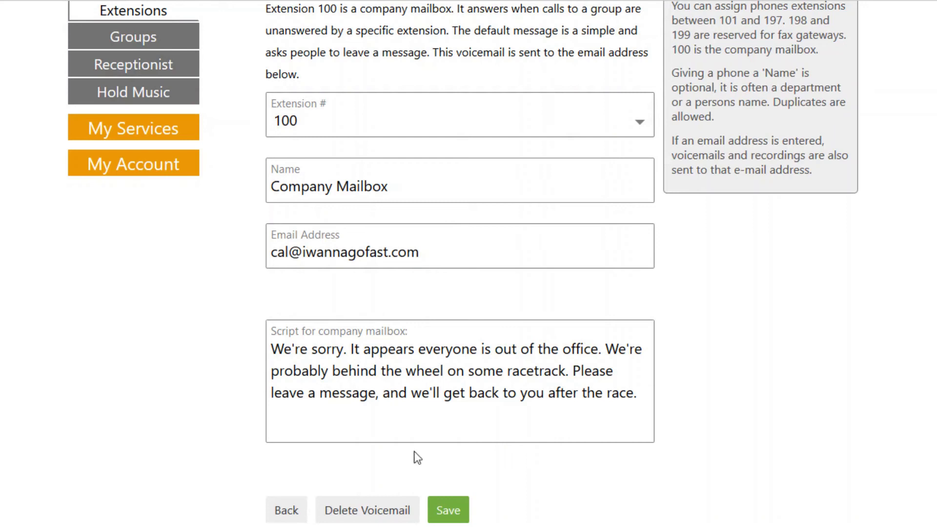
left_click(448, 510)
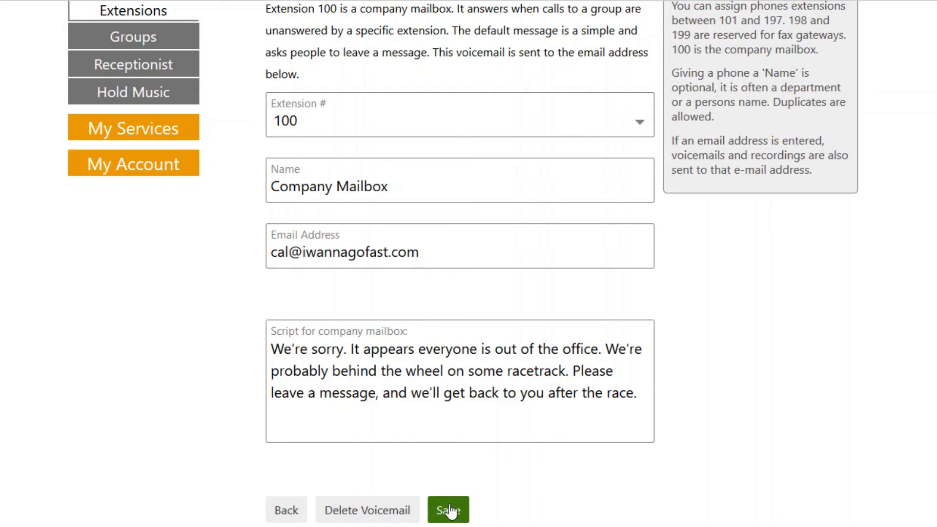
left_click(449, 511)
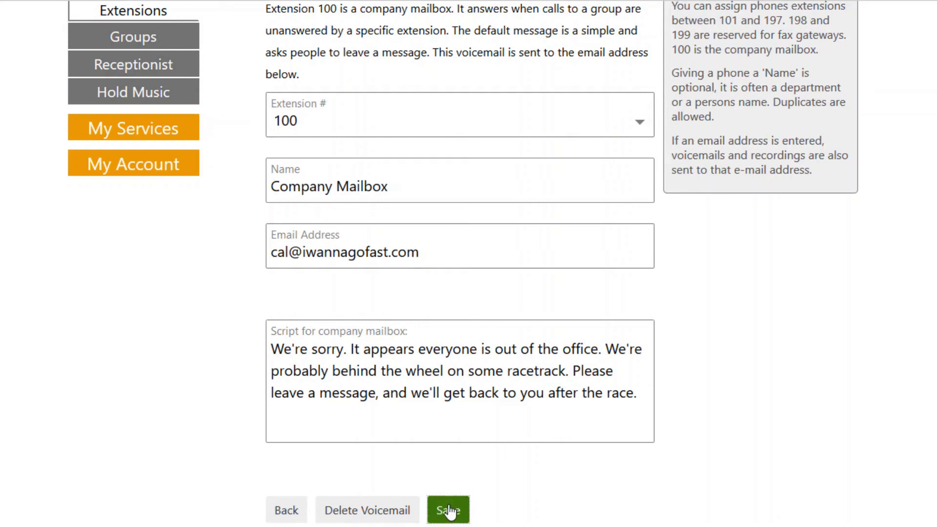